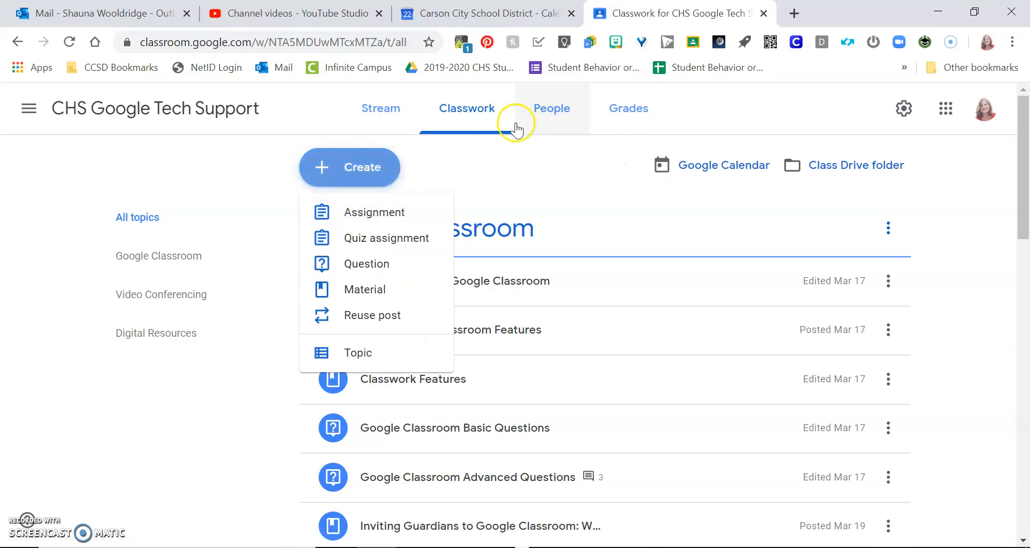
Step: Scroll to Digital Resources and open the options of 'Example of How to Provide Feedback on an Essay'
left_click_drag(1025, 201, 920, 429)
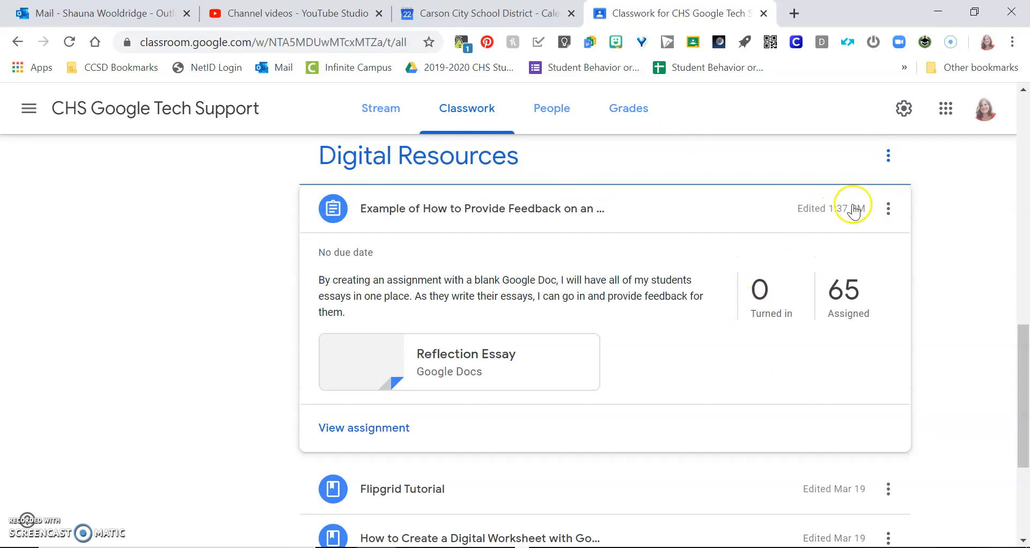
left_click(889, 210)
Step: Edit the feedback essay assignment and open its attached Reflection Essay Google Doc
left_click(849, 241)
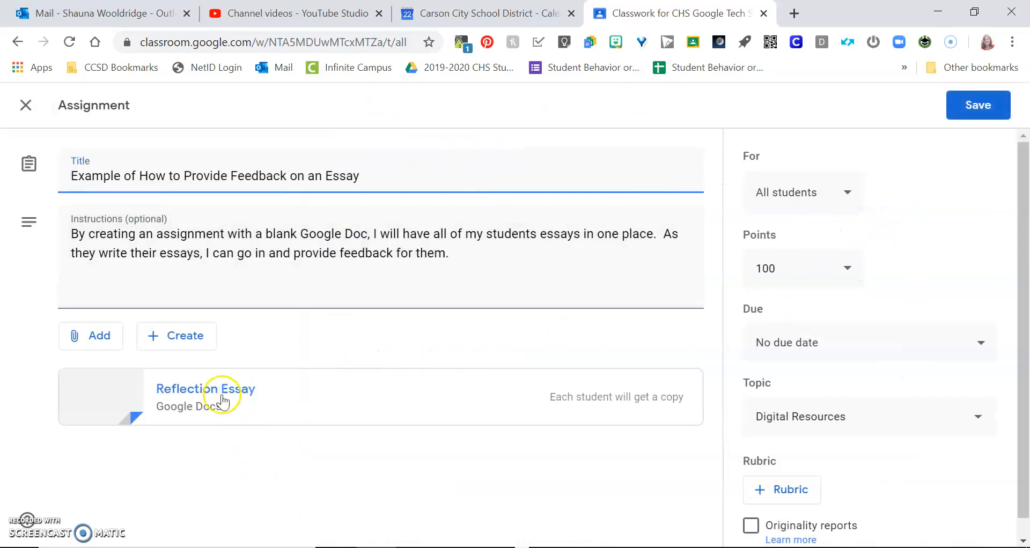
left_click(168, 396)
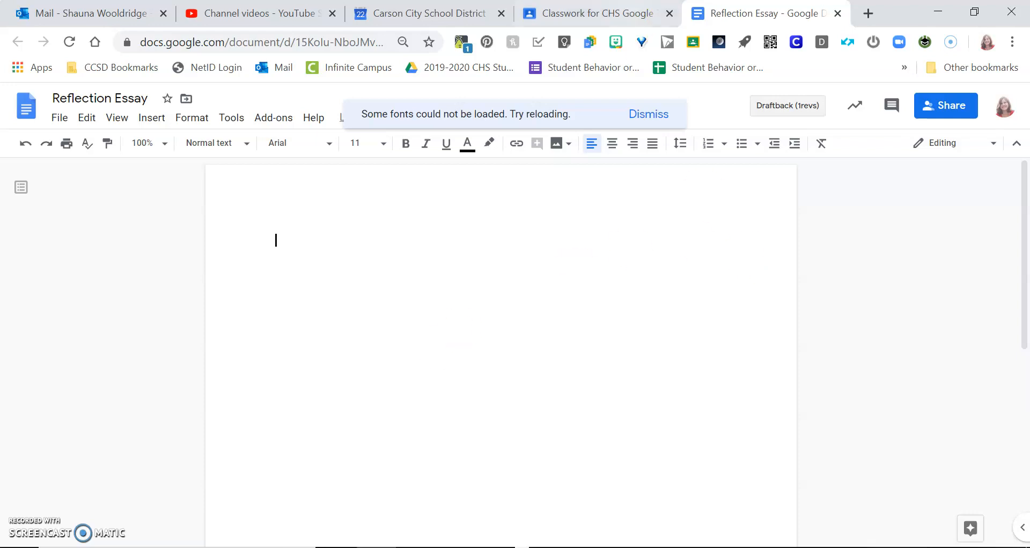
Step: Return to the Classwork for CHS Google Tech Support tab with the assignment editor
left_click(625, 10)
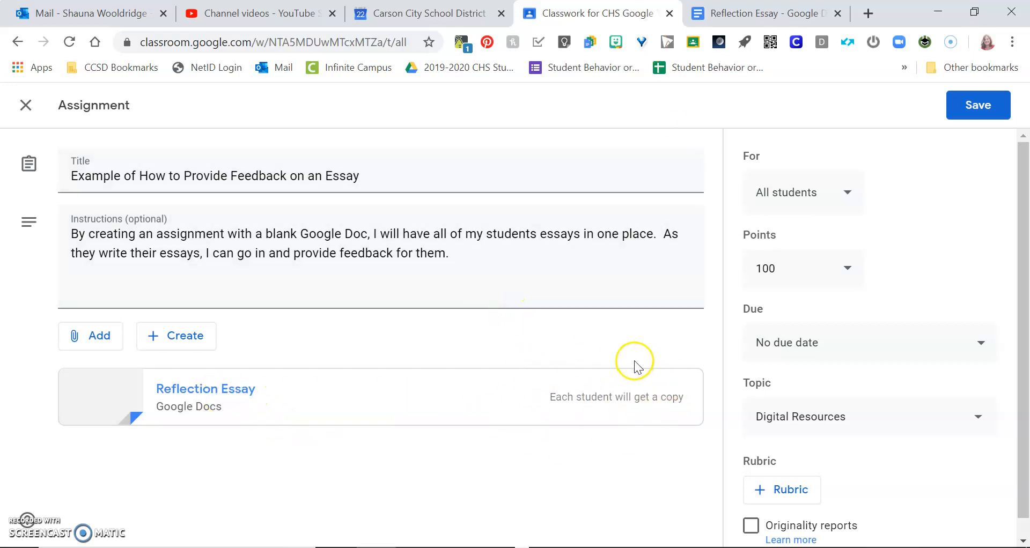
Step: Save the assignment and view its Student work page of assigned Reflection Essay copies
left_click(972, 113)
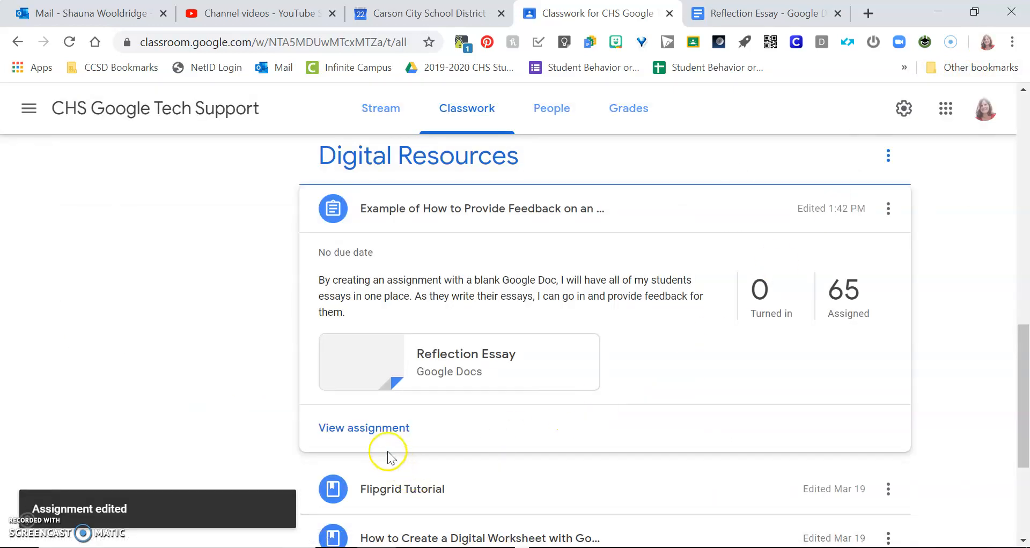
left_click(377, 433)
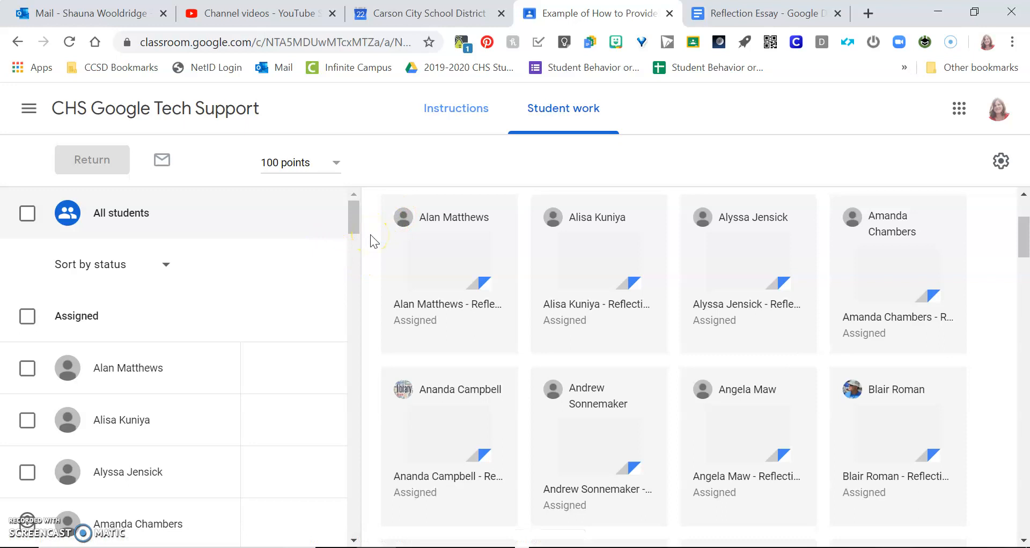
Step: Scroll the submission grid and open one student's Reflection Essay card for grading
mouse_move(1023, 233)
left_mouse_down()
mouse_move(1018, 340)
mouse_move(973, 477)
mouse_move(1012, 507)
mouse_move(999, 510)
mouse_move(1026, 207)
mouse_move(1026, 258)
mouse_move(1026, 245)
left_mouse_up()
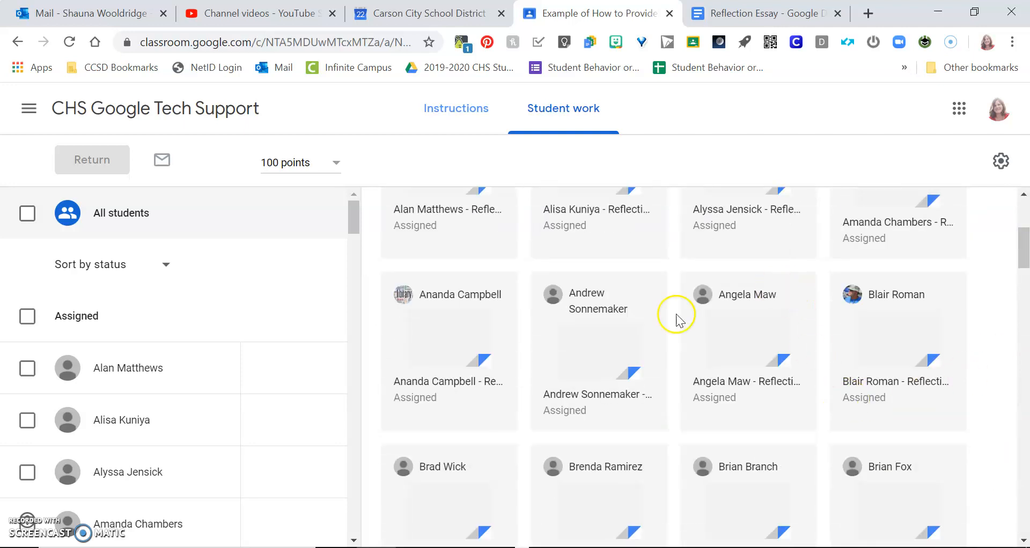
left_click(577, 342)
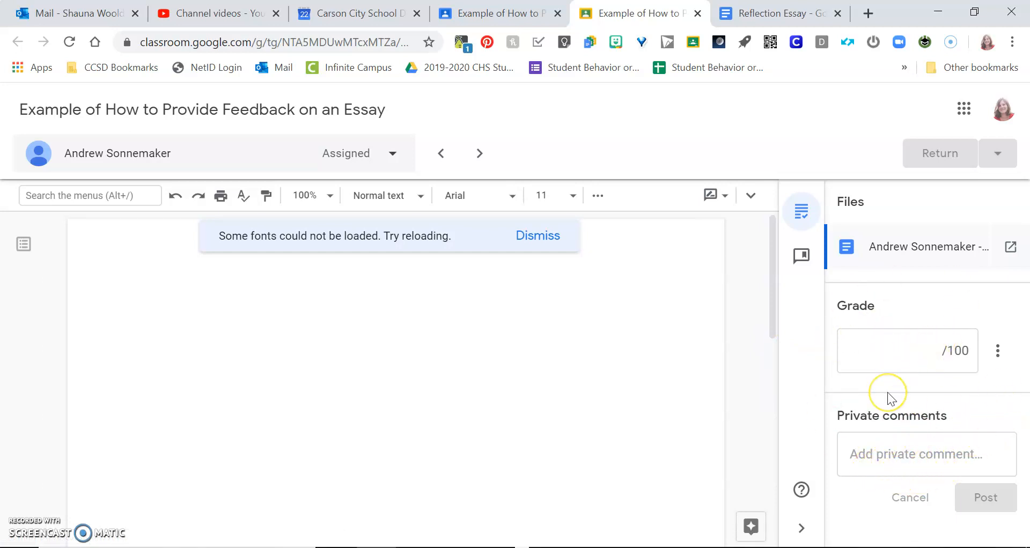
Step: Dismiss the font warning, collapse the grading side panel, and switch editing to Suggesting mode
left_click(543, 236)
left_click(701, 358)
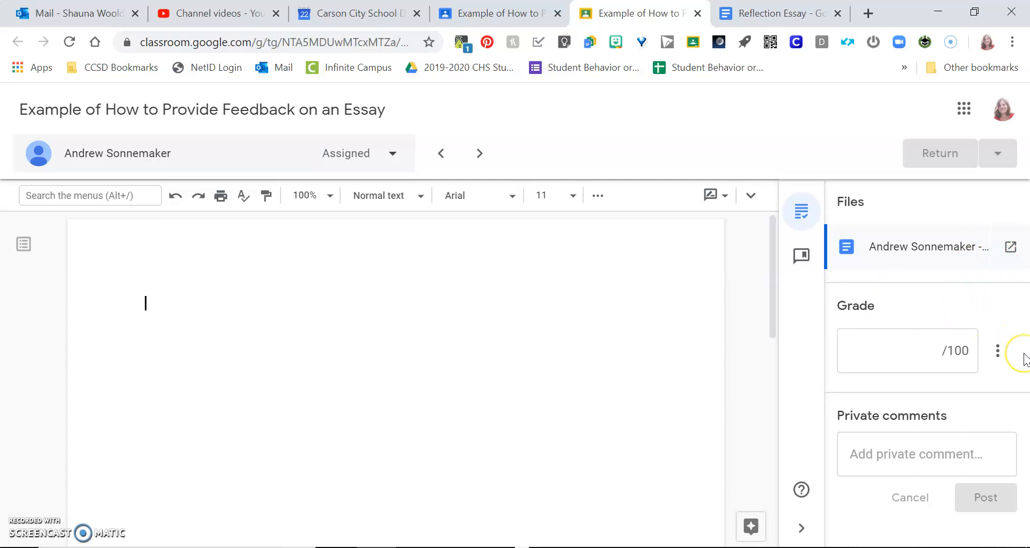
left_click(801, 528)
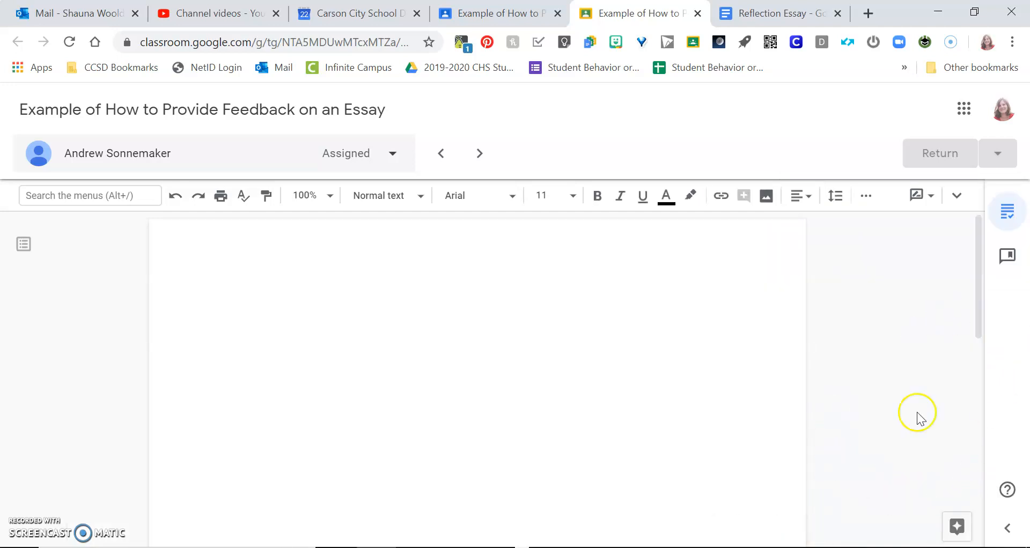
left_click(919, 207)
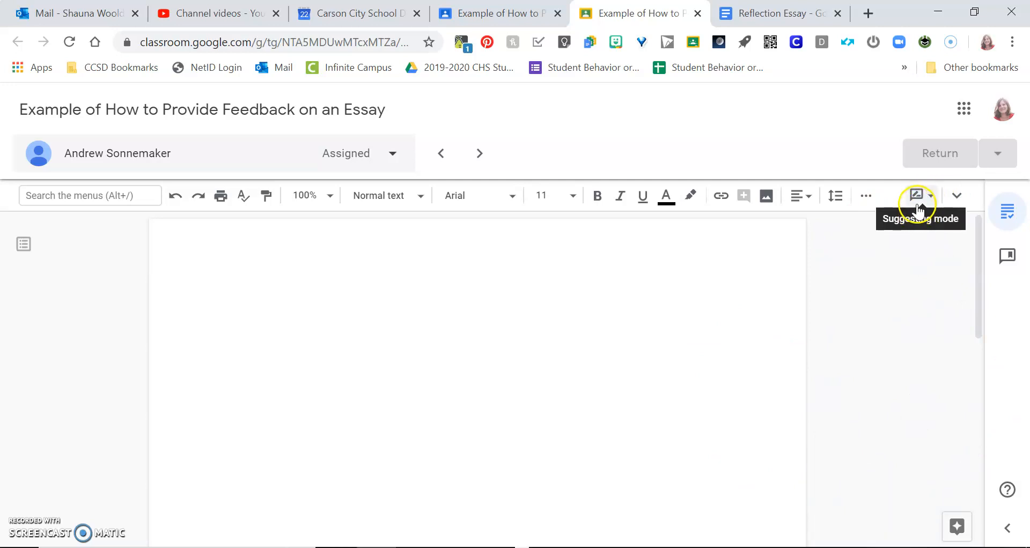
left_click(401, 321)
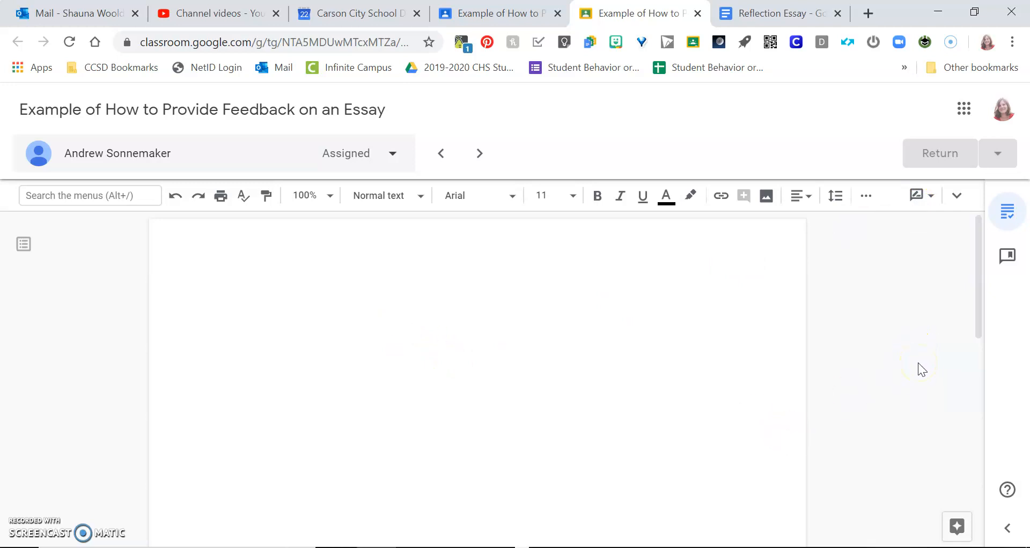
Step: Suggest the sentence 'This should include an introduction paragraph.' and begin a reply to it
type("This ")
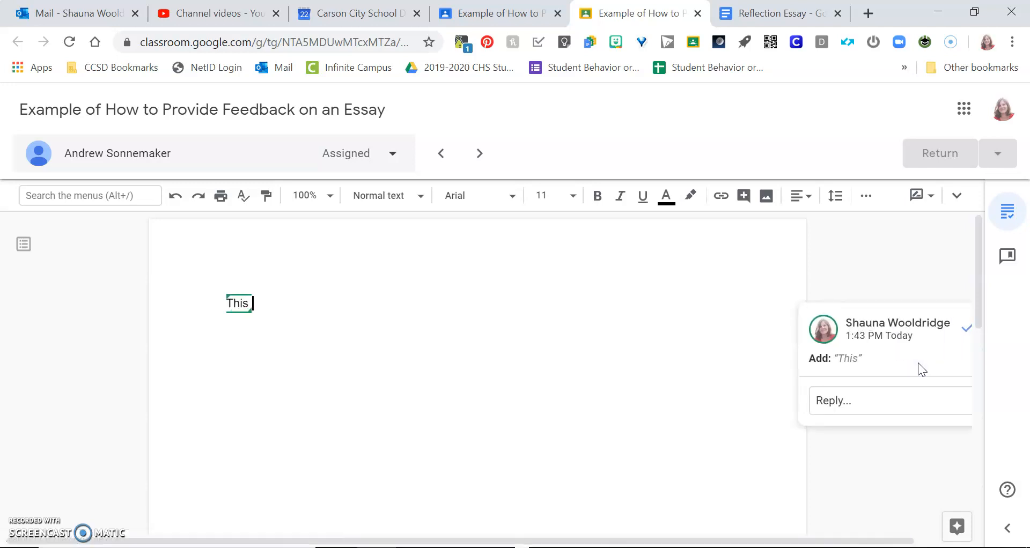
type("shou")
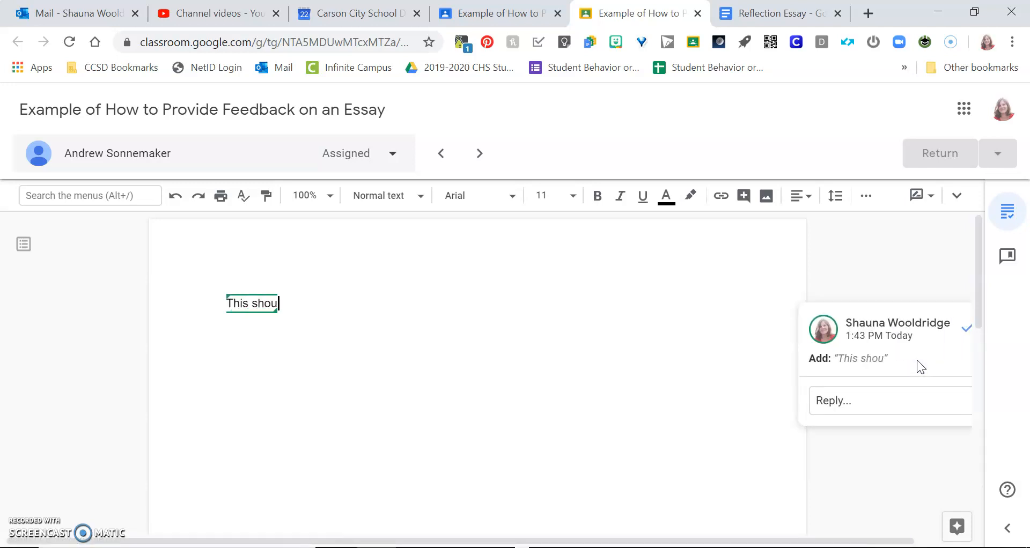
type("ld include ")
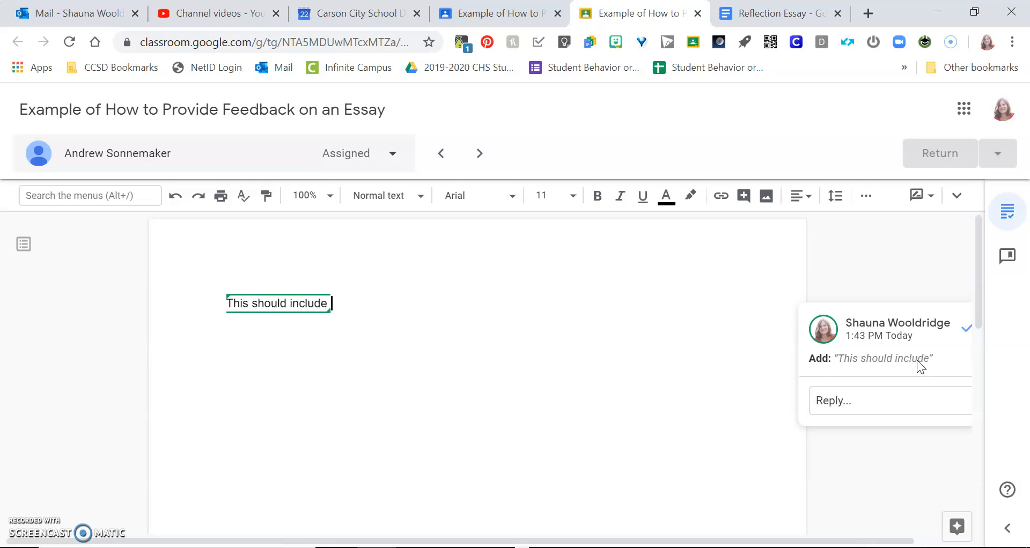
type("an introd")
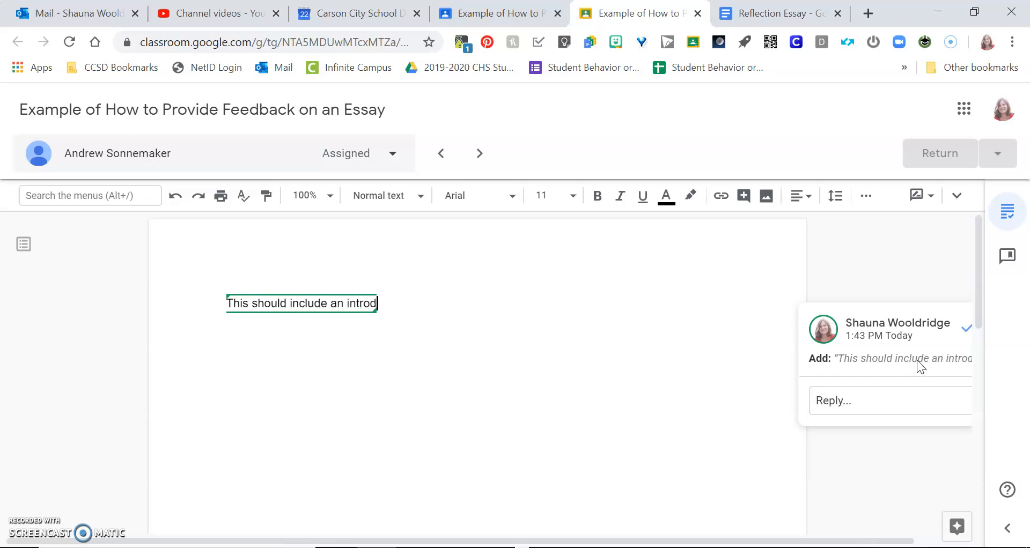
type("uction paragr")
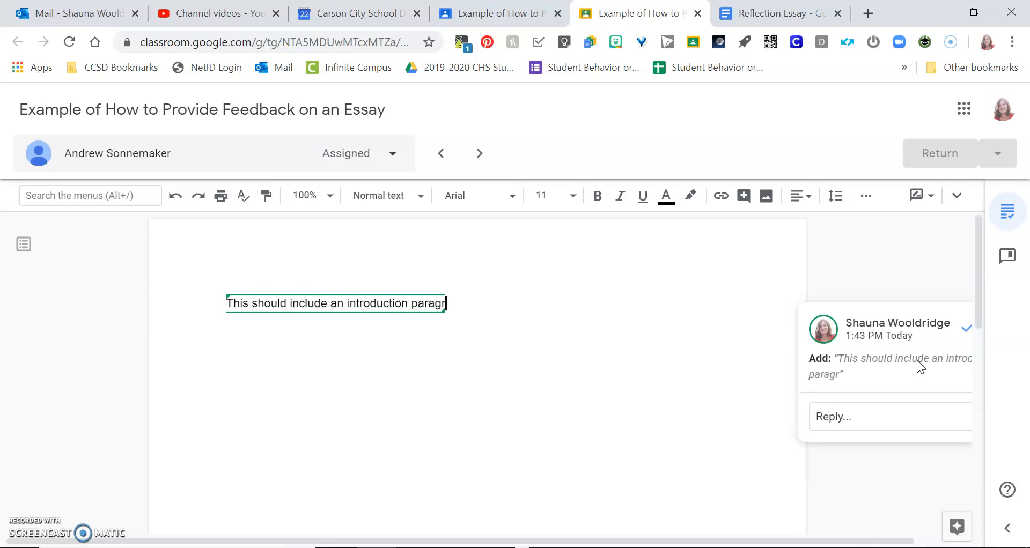
type("aph.")
left_click_drag(878, 542, 931, 542)
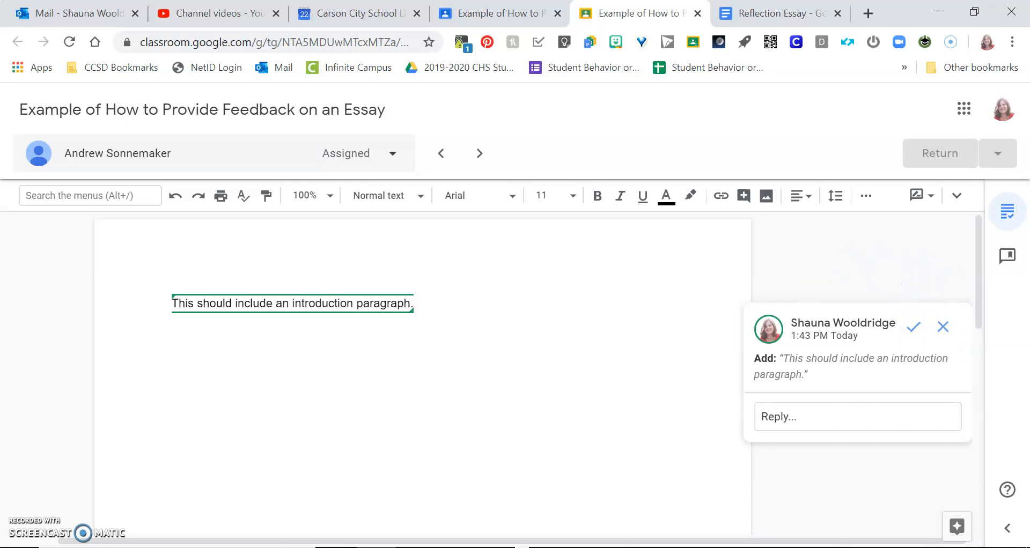
left_click(828, 482)
left_click(799, 429)
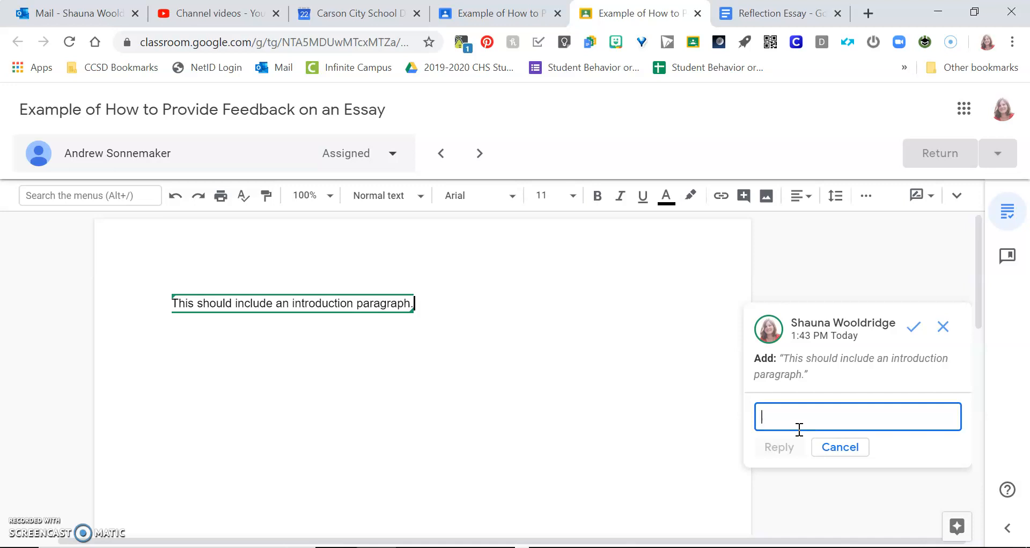
Step: Draft a reply tagging the student's e-mail address with #, then discard it
type("#")
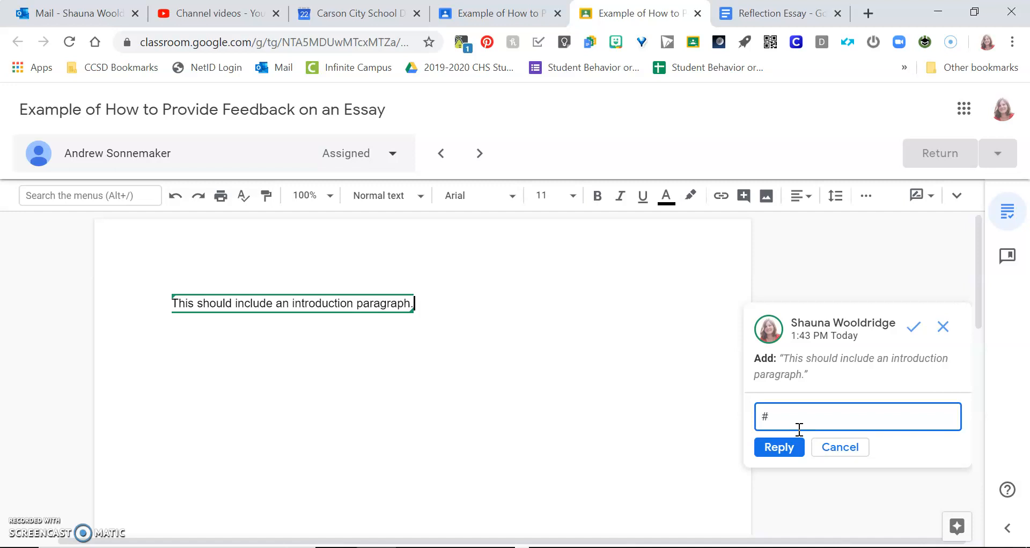
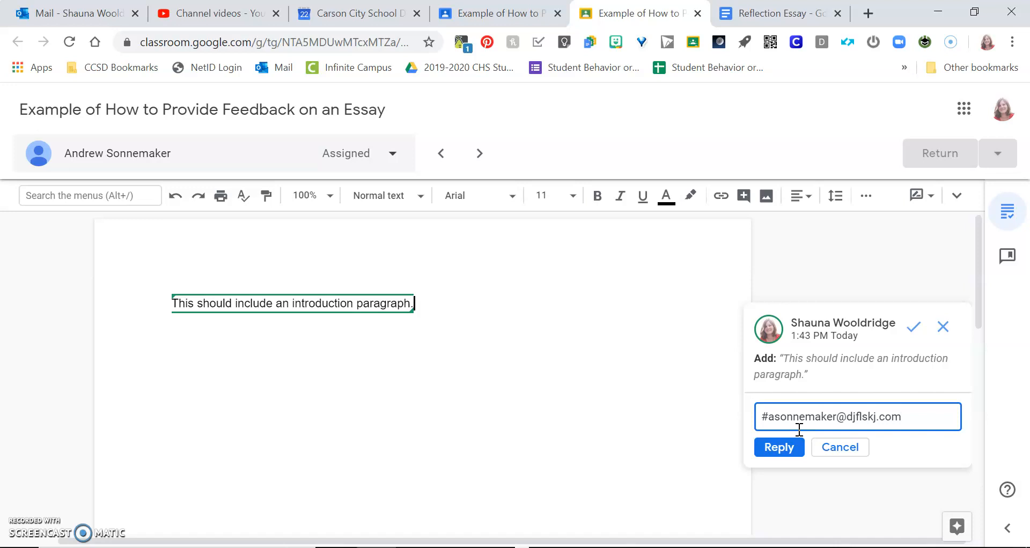
left_click(853, 453)
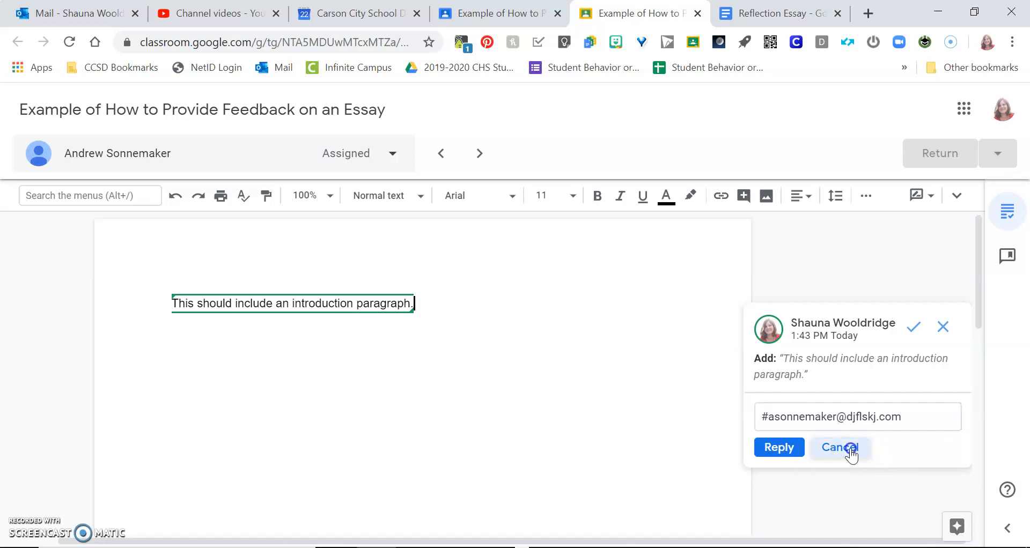
Step: Accept the suggested sentence and comment 'Make sure you fix this.' on the word 'paragraph.'
left_click(914, 330)
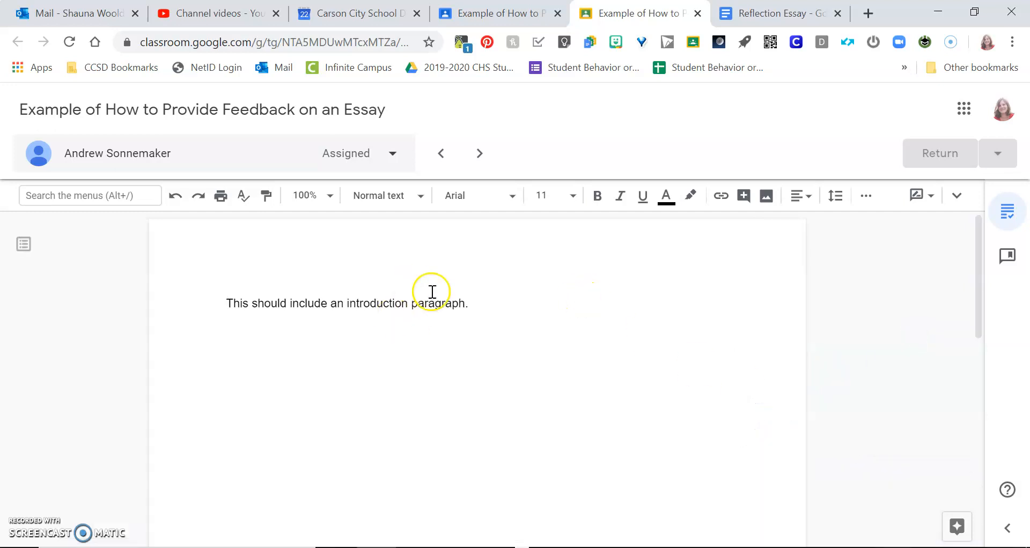
left_click_drag(469, 304, 409, 308)
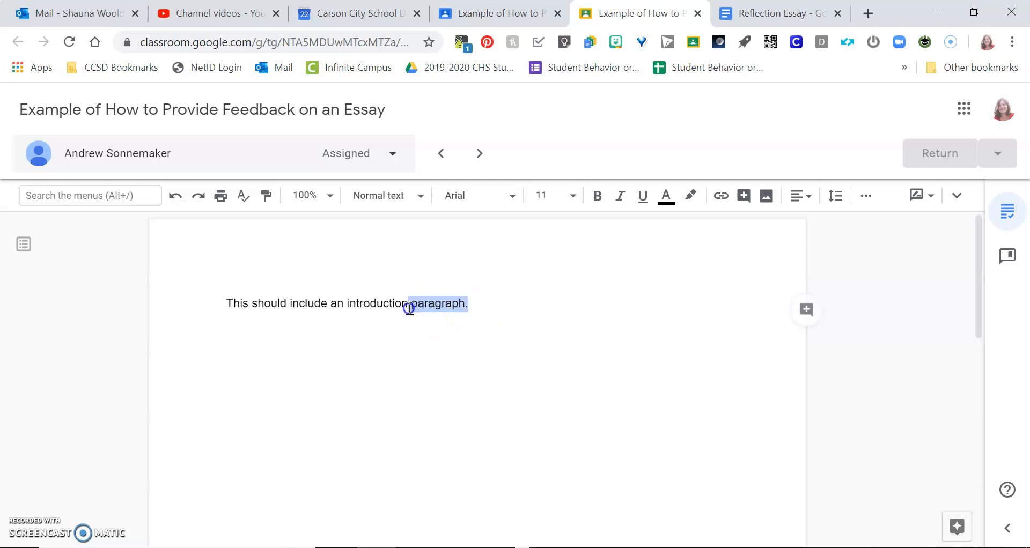
left_click(806, 310)
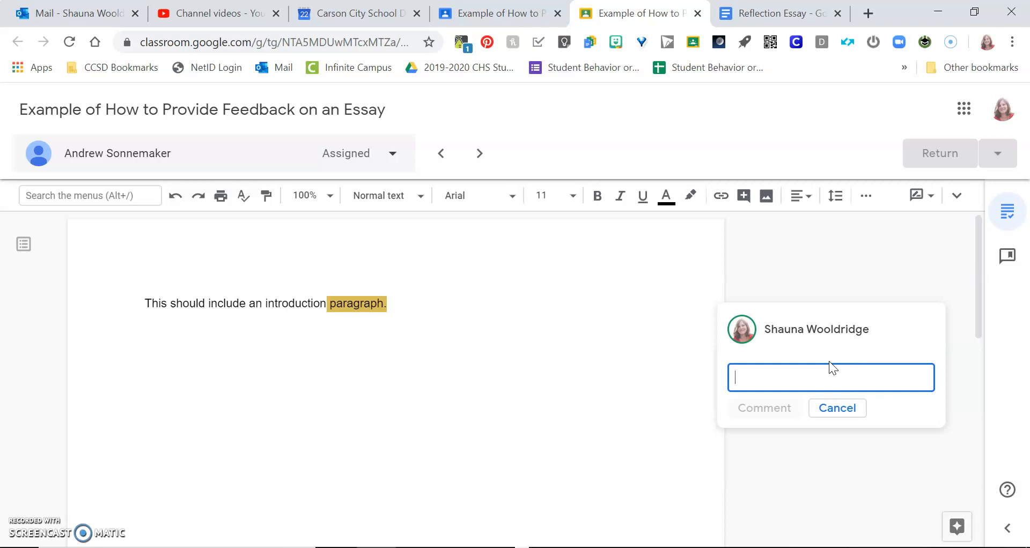
type("Make sure you fix this.")
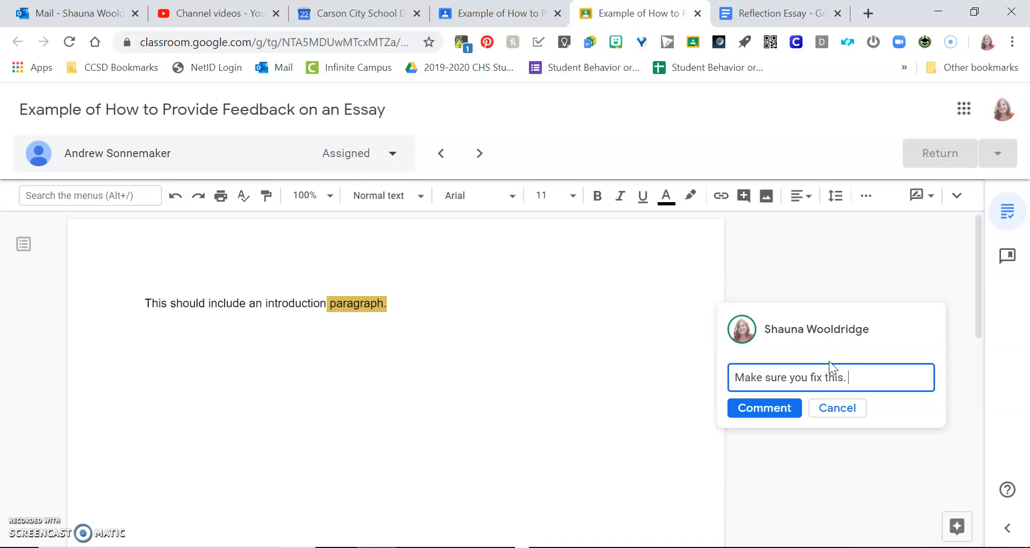
left_click(766, 409)
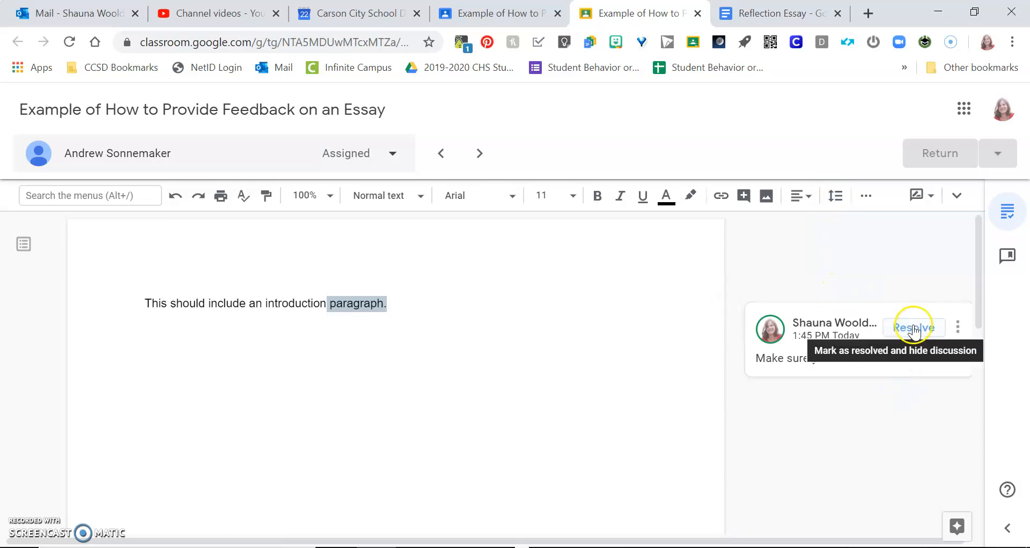
Step: Open the 'Make sure you fix this.' comment, cancel a reply, and resolve it
left_click(873, 365)
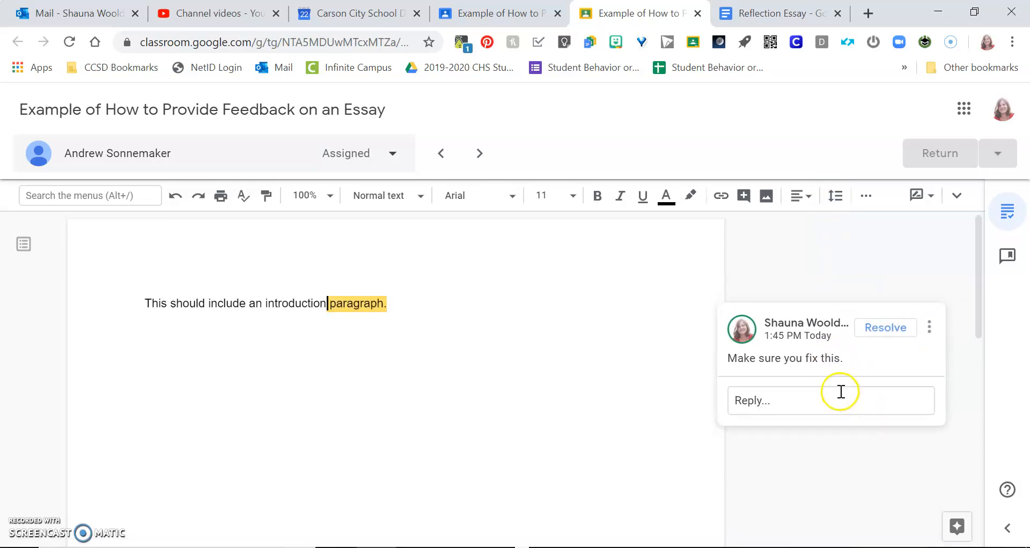
left_click(824, 401)
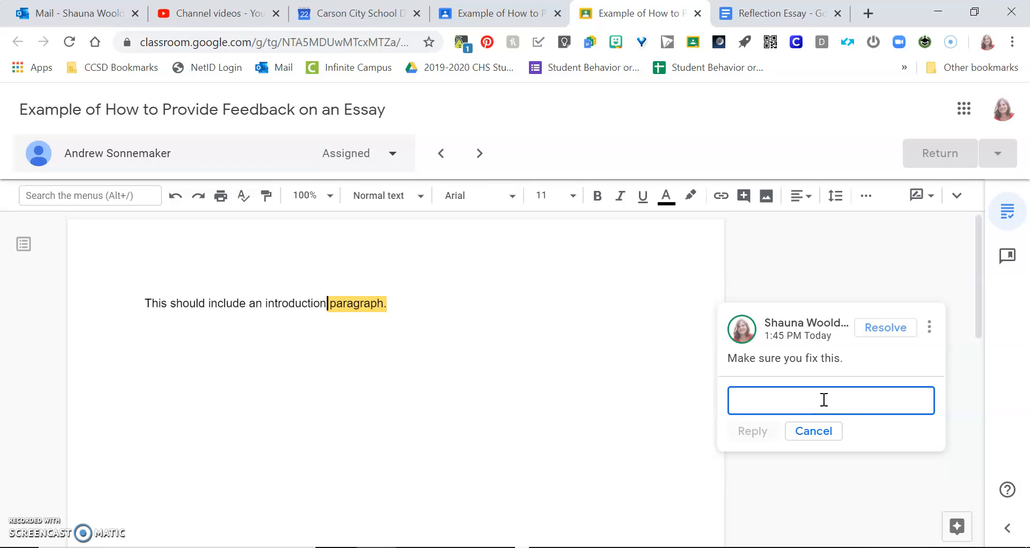
left_click(814, 429)
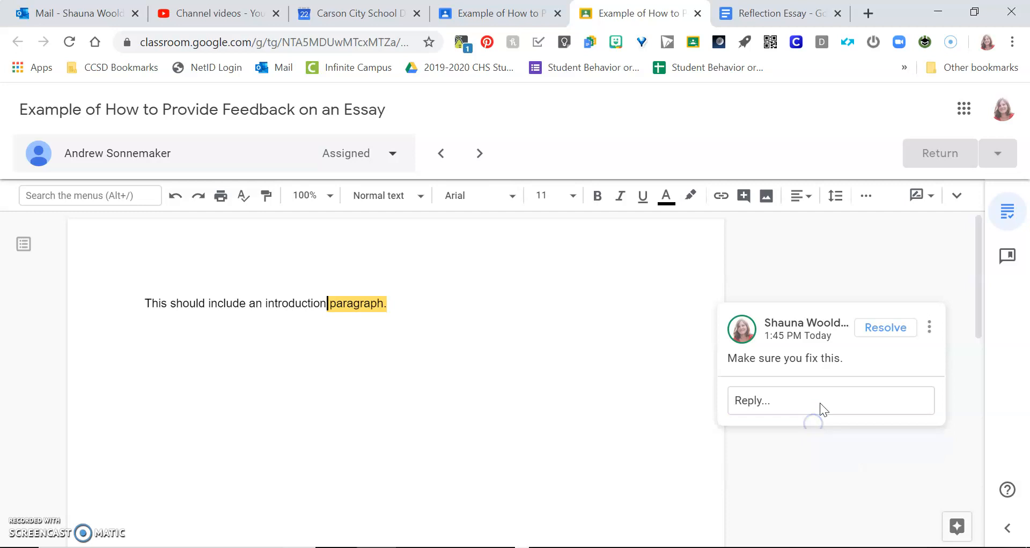
left_click(886, 329)
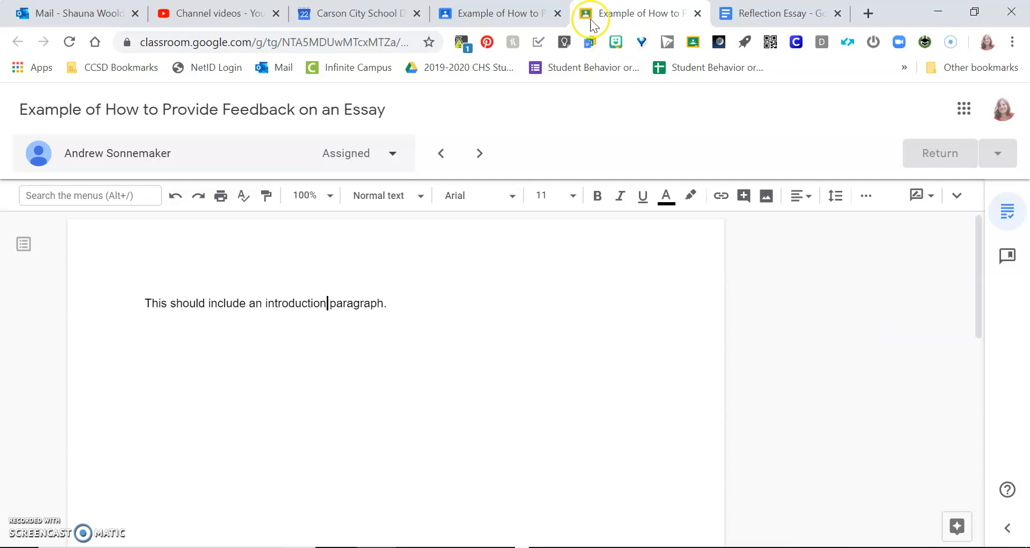
Step: Return to the Classroom assignment and show its Instructions page with the Reflection Essay attachment and 100 points
left_click(507, 12)
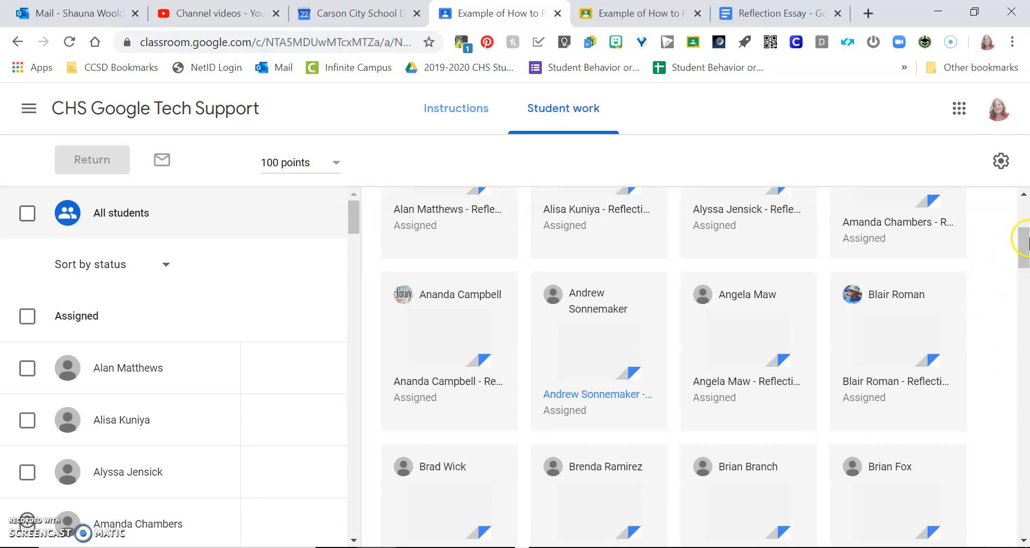
left_click_drag(1028, 239, 1024, 206)
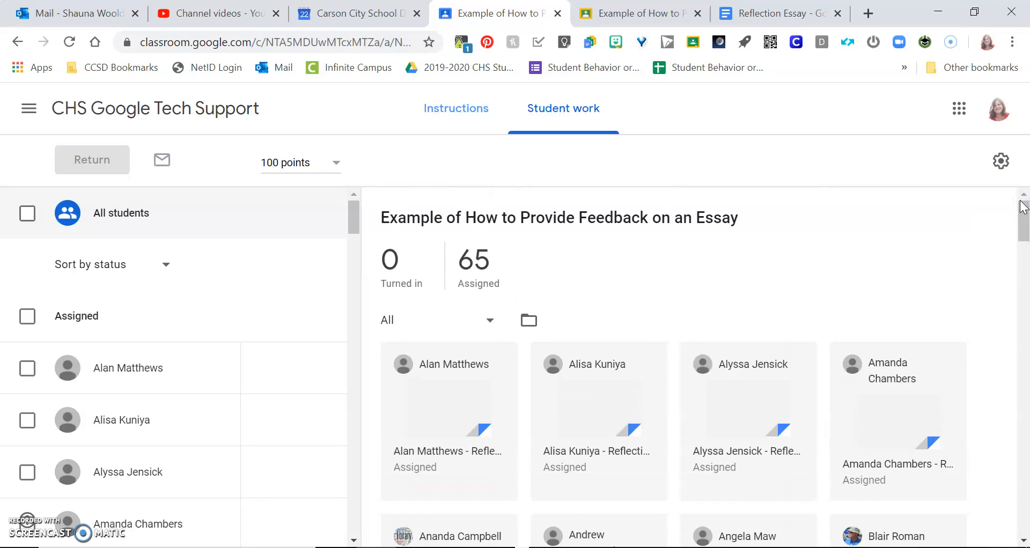
left_click(1024, 233)
left_click(455, 113)
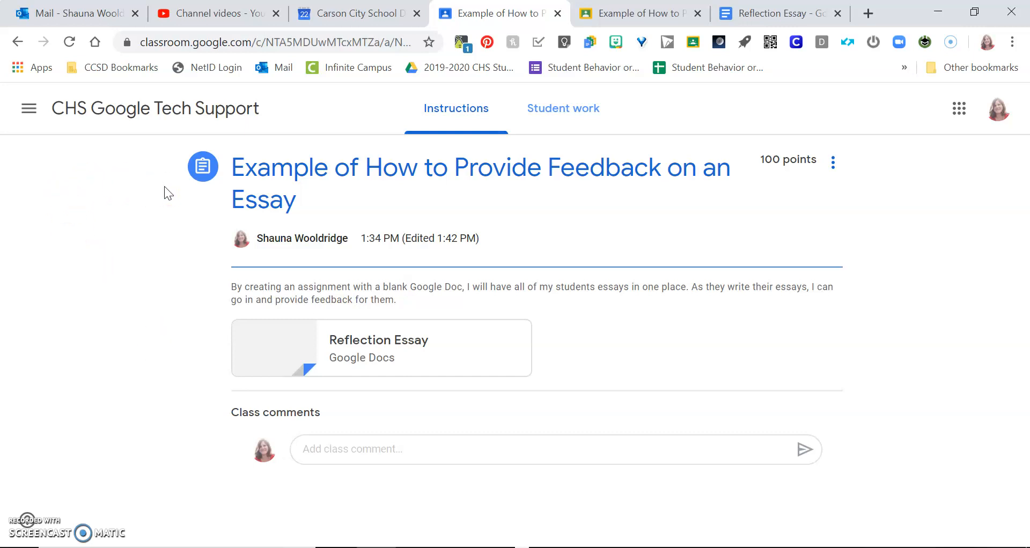
Step: From Student work, open the assignment's Drive folder listing each student's Reflection Essay copy
left_click(578, 110)
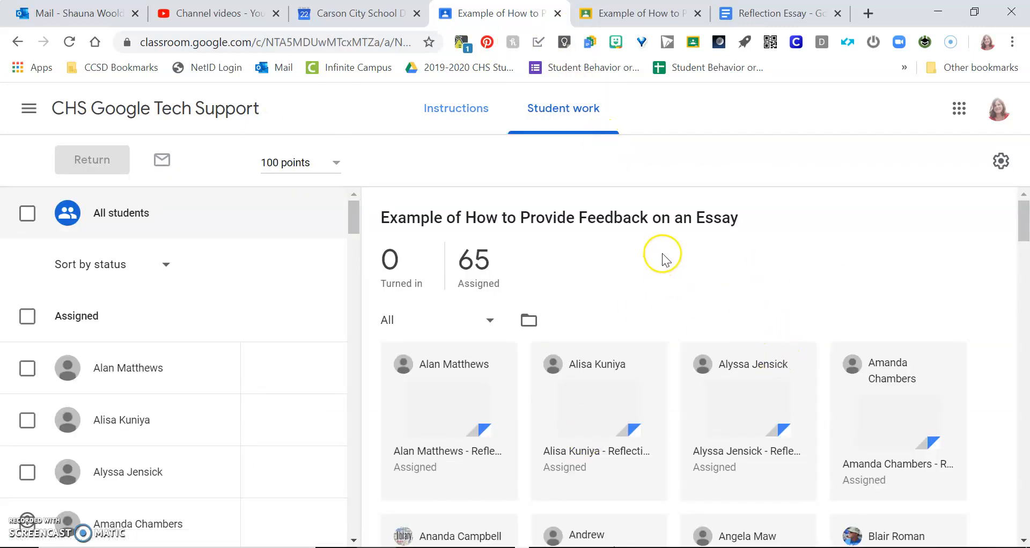
left_click(529, 324)
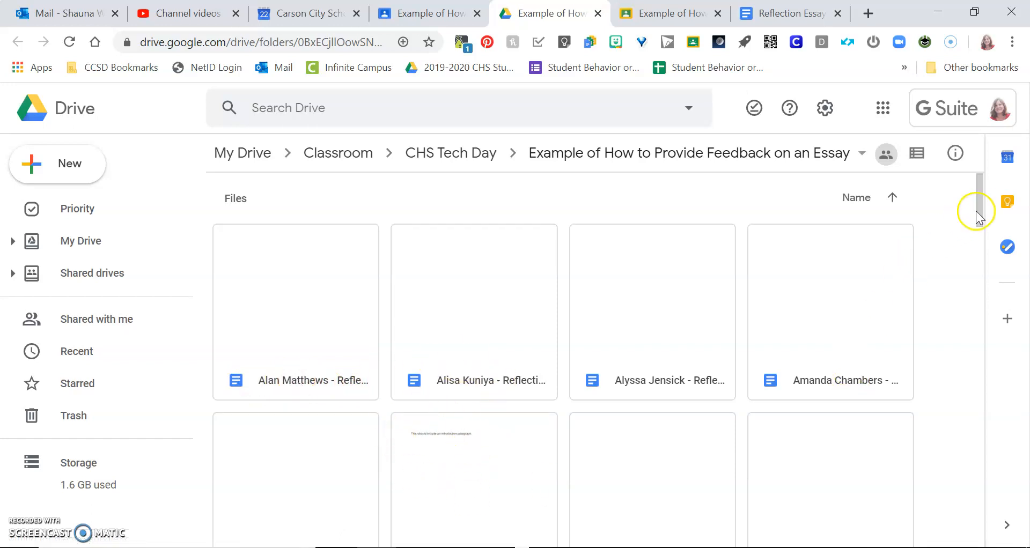
scroll(984, 210, "down", 2)
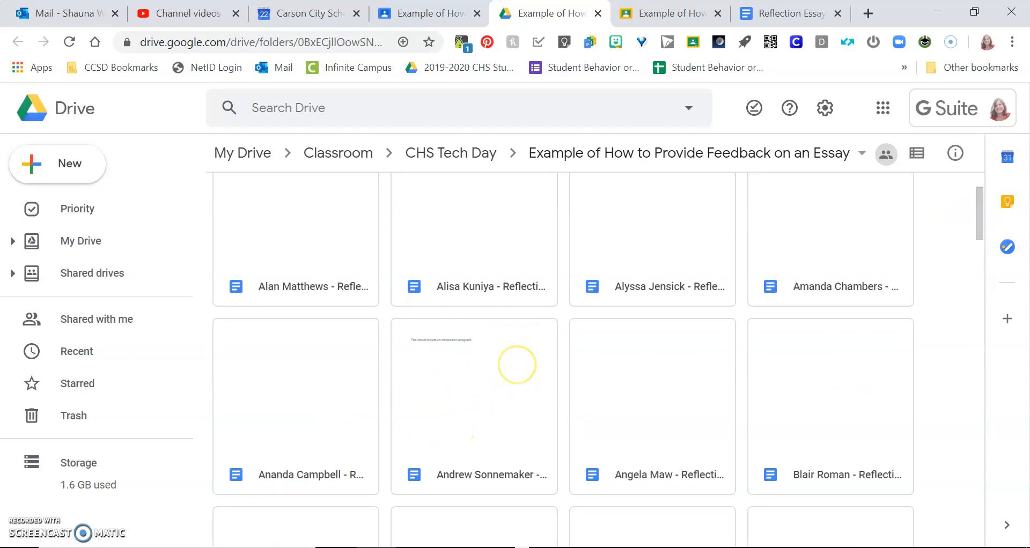
scroll(516, 365, "down", 10)
scroll(516, 365, "up", 12)
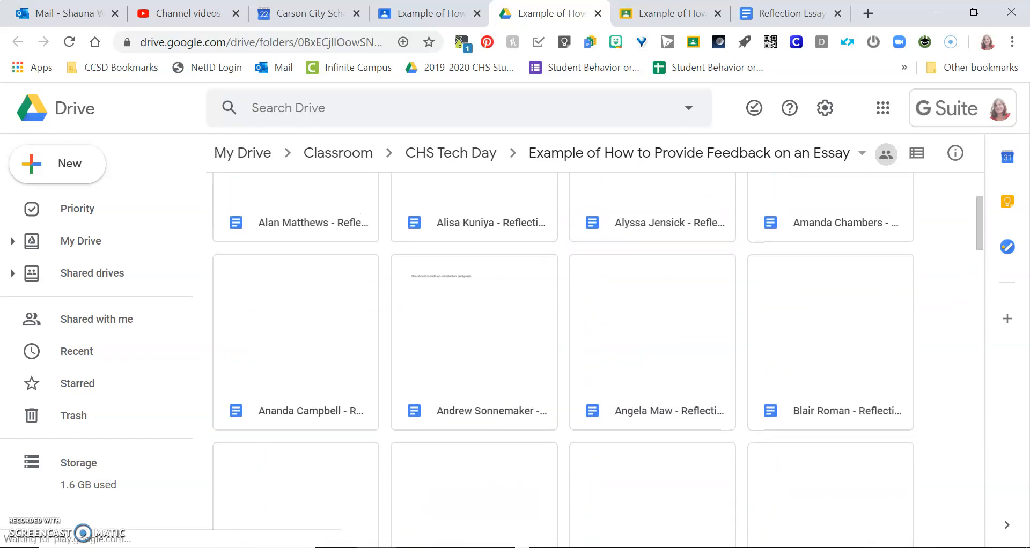
scroll(598, 360, "up", 3)
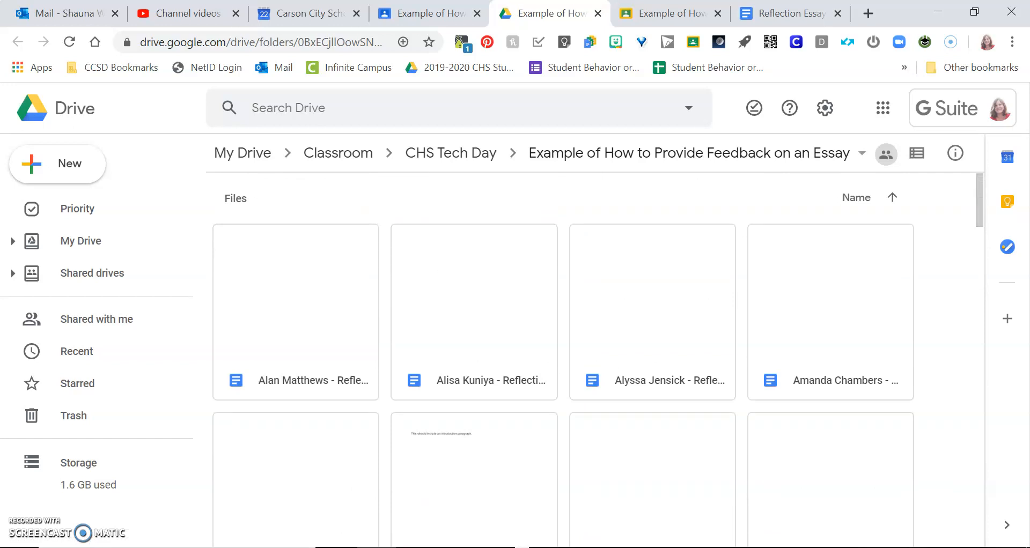
left_click(421, 12)
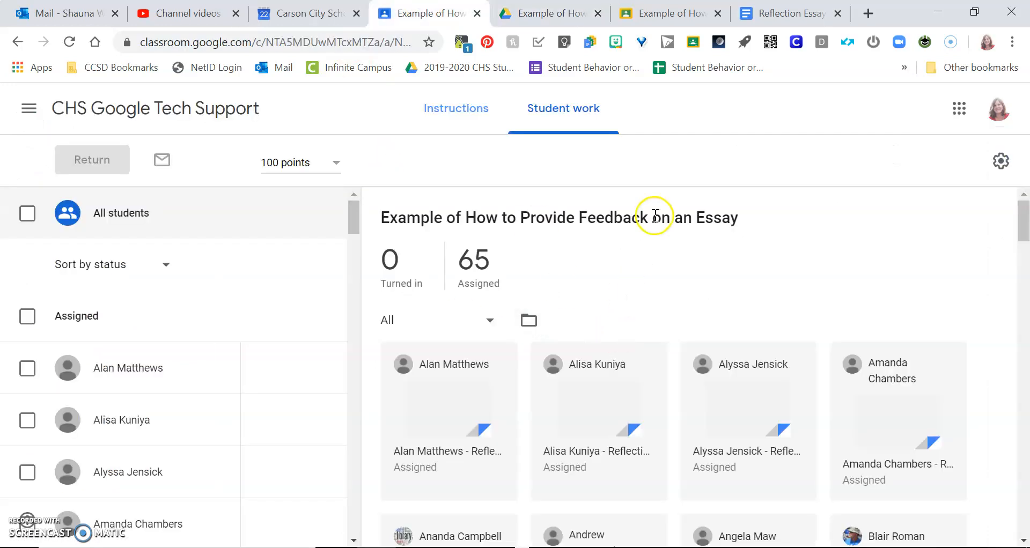
scroll(654, 214, "down", 4)
scroll(655, 214, "up", 3)
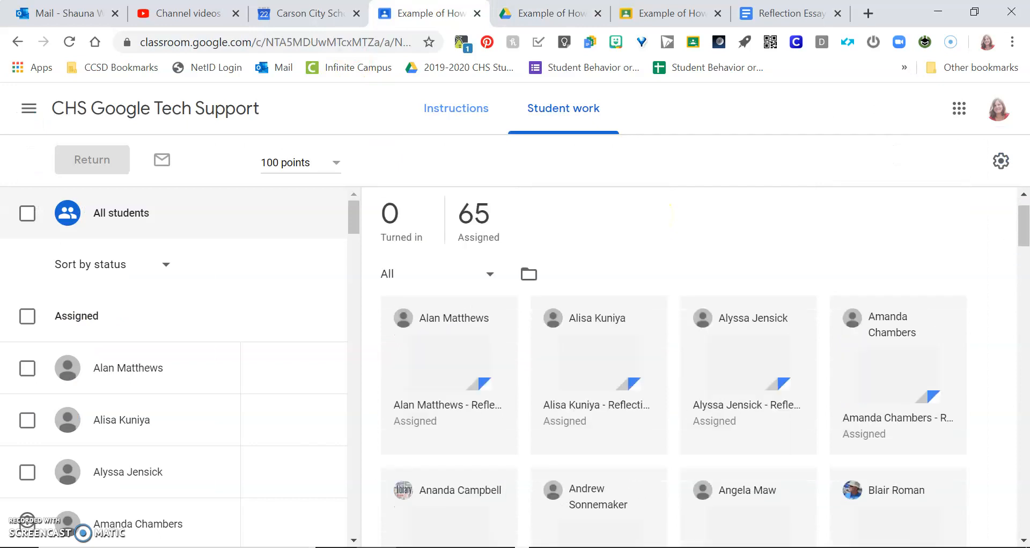
scroll(670, 214, "up", 1)
left_click(550, 13)
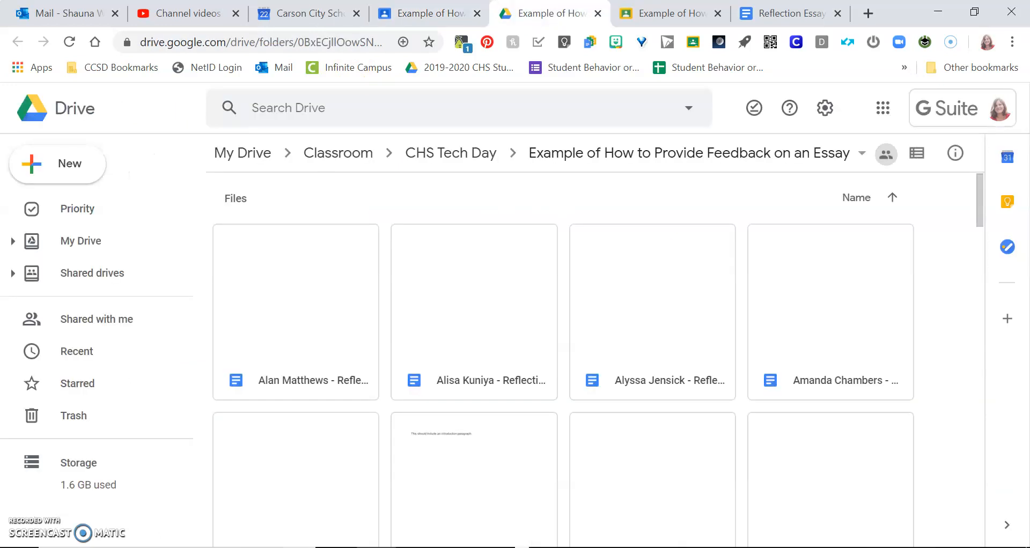